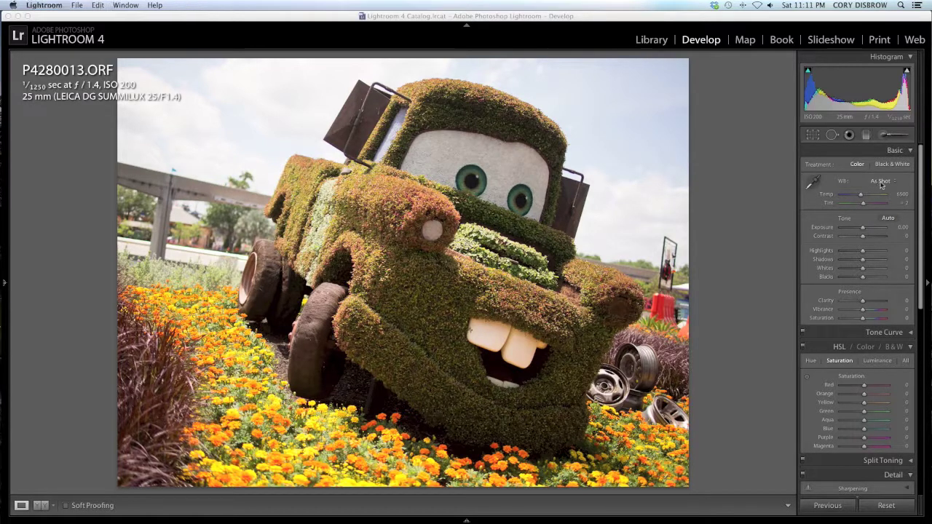
Step: Set the white balance to Daylight and lower the exposure to -0.75
{"action": "left_click", "coordinate": [880, 184]}
{"action": "left_click", "coordinate": [880, 196]}
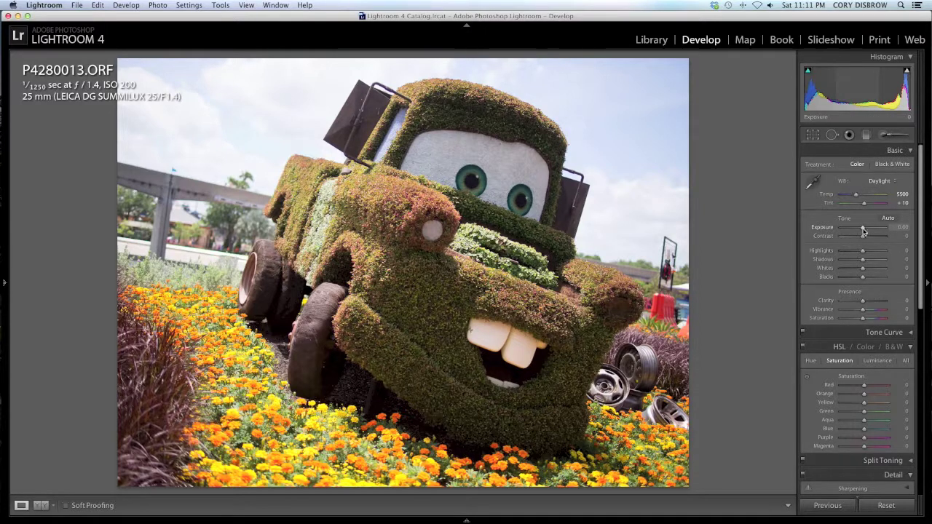
{"action": "left_click_drag", "start_coordinate": [864, 232], "coordinate": [860, 232]}
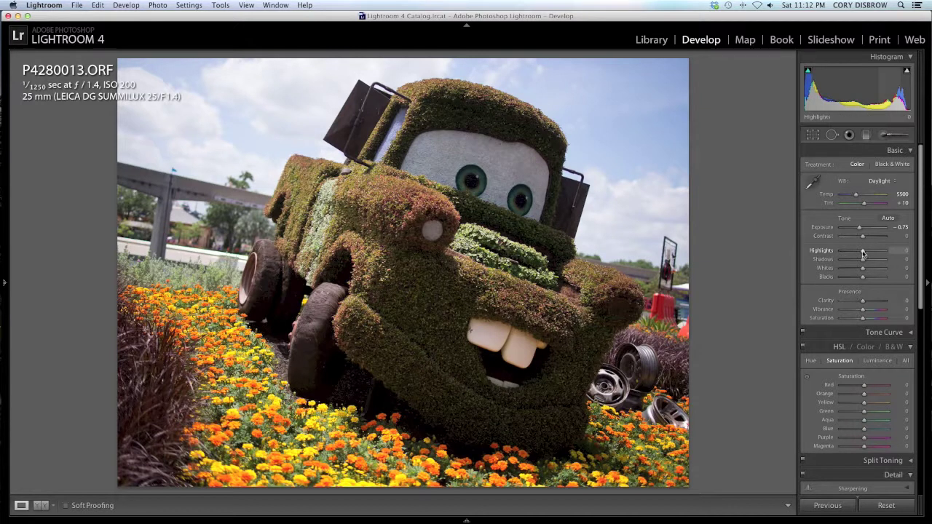
Step: Set highlights to -27, shadows to +66, whites to +30, blacks to -37, contrast to +22 and vibrance to +22
{"action": "left_click_drag", "start_coordinate": [864, 253], "coordinate": [857, 253]}
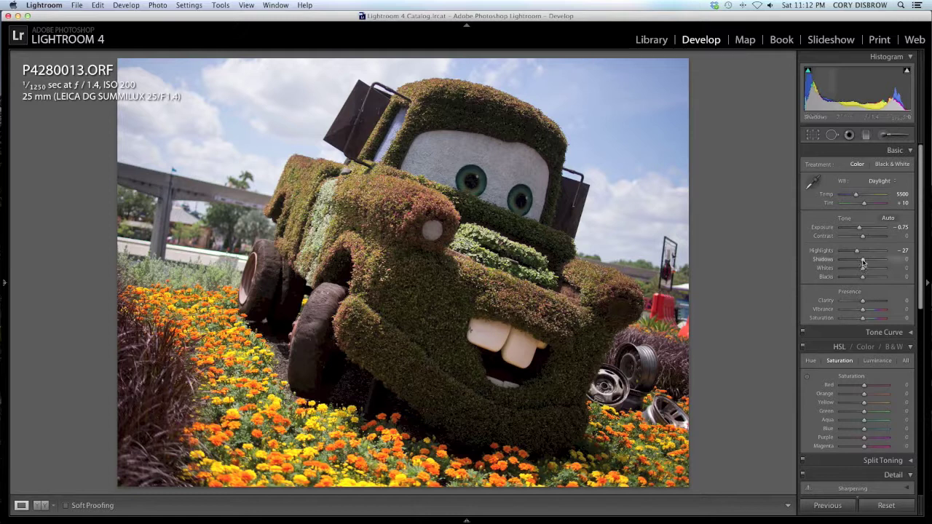
{"action": "left_click_drag", "start_coordinate": [863, 262], "coordinate": [879, 263]}
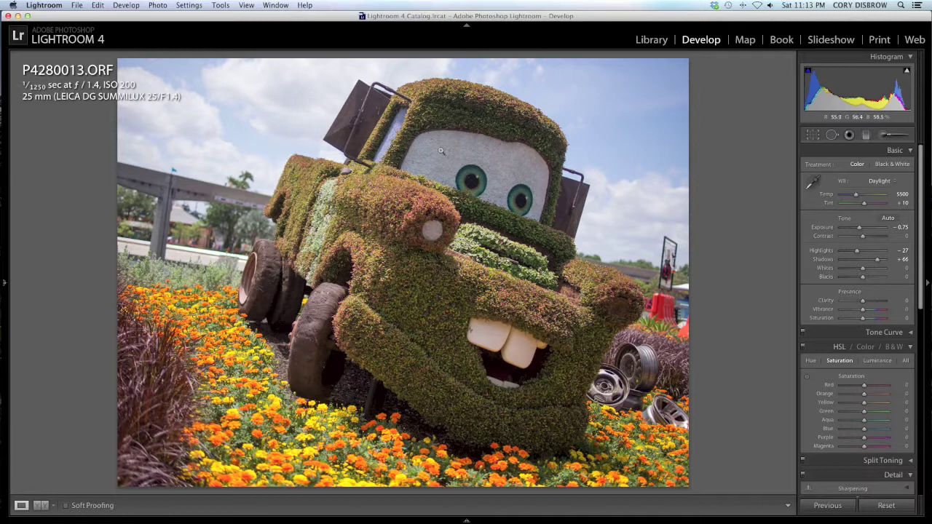
{"action": "left_click_drag", "start_coordinate": [862, 268], "coordinate": [870, 271]}
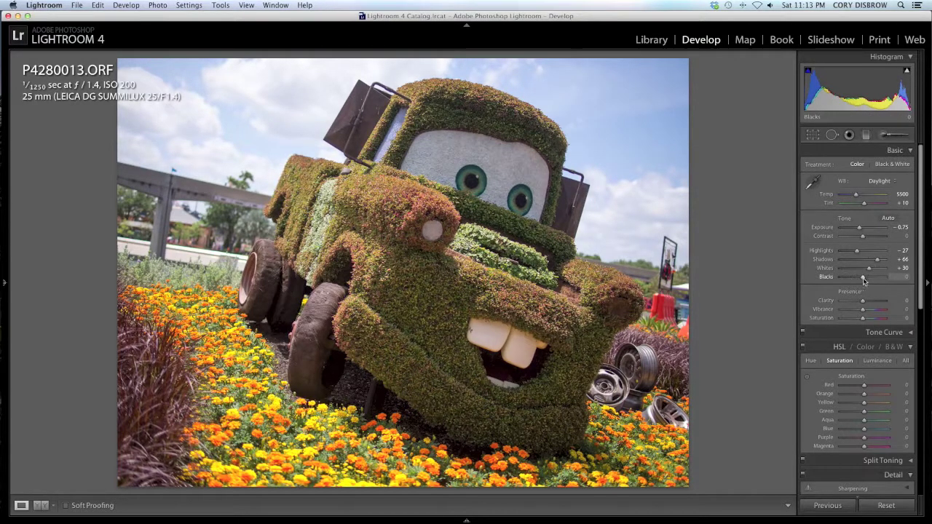
{"action": "left_click_drag", "start_coordinate": [863, 280], "coordinate": [857, 275]}
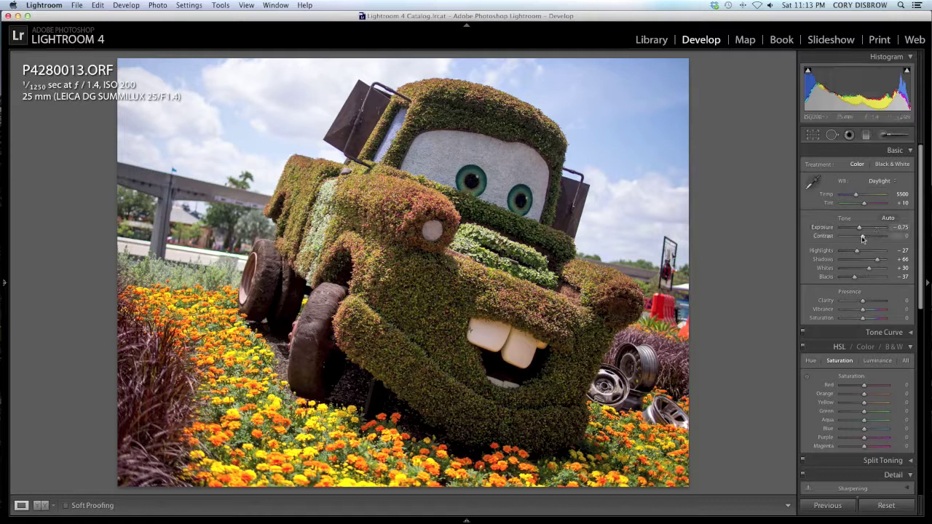
{"action": "left_click_drag", "start_coordinate": [863, 239], "coordinate": [868, 240]}
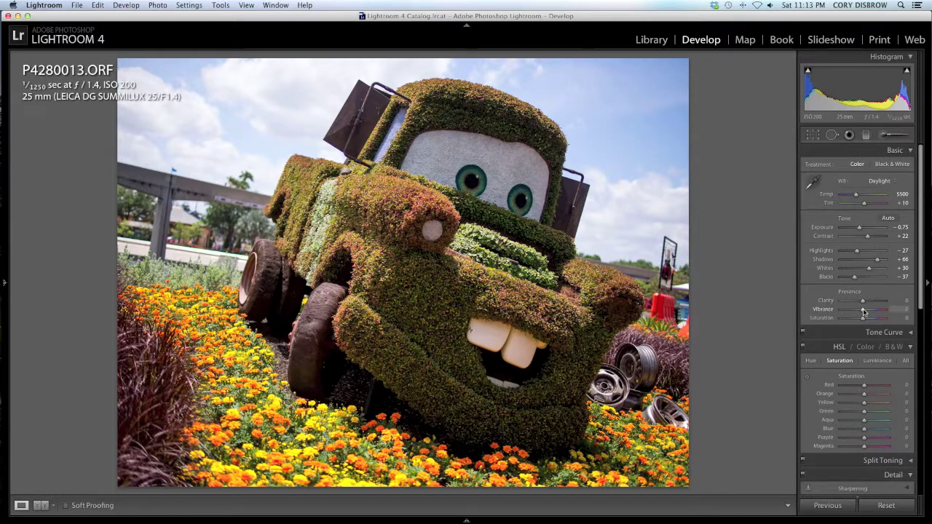
{"action": "left_click_drag", "start_coordinate": [864, 312], "coordinate": [869, 314]}
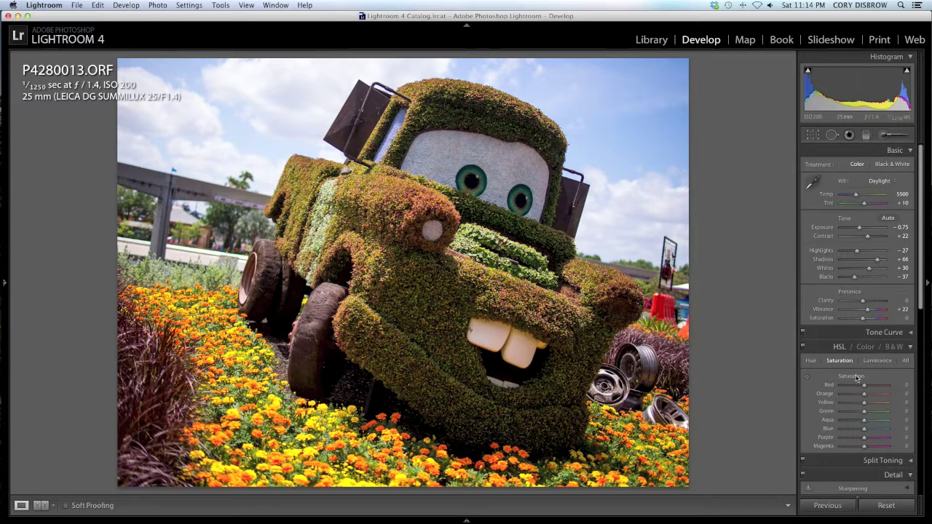
Step: Set HSL luminance to orange -16, yellow -19, green -15, aqua -25 and blue -22, and compare the photo with its original
{"action": "left_click", "coordinate": [871, 432]}
{"action": "left_click", "coordinate": [872, 362]}
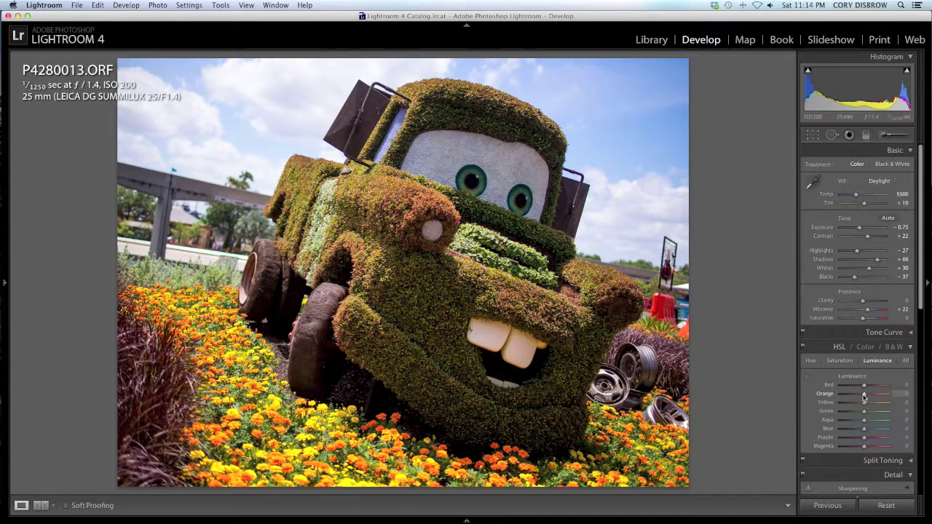
{"action": "left_click_drag", "start_coordinate": [864, 397], "coordinate": [862, 408]}
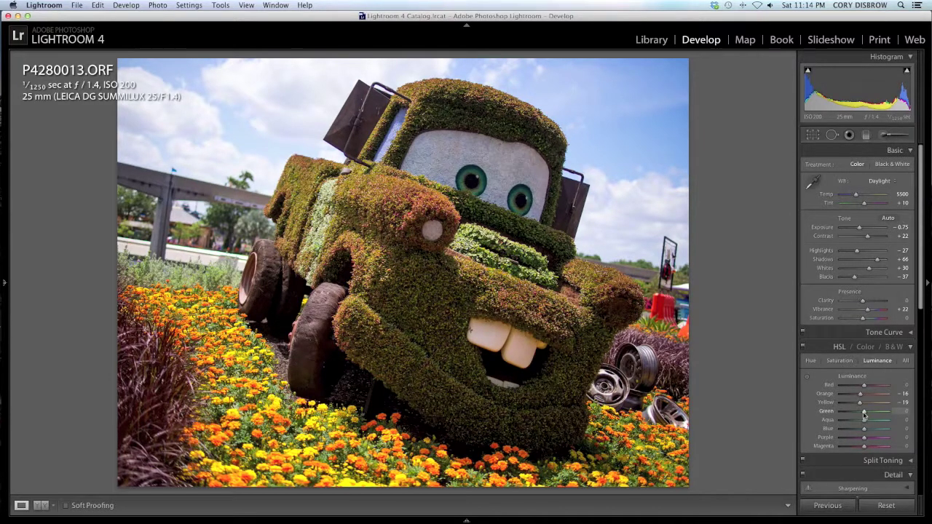
{"action": "left_click_drag", "start_coordinate": [864, 414], "coordinate": [860, 416]}
{"action": "left_click_drag", "start_coordinate": [865, 422], "coordinate": [858, 431]}
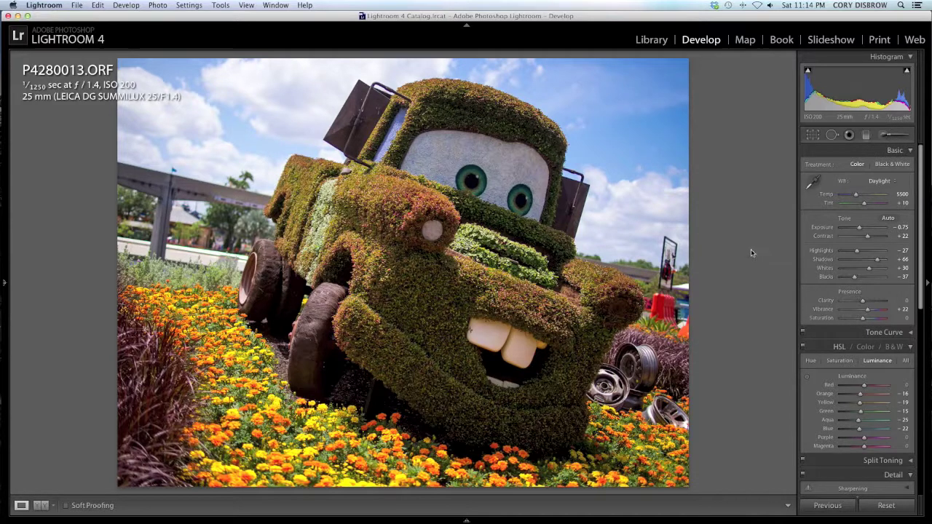
{"action": "key", "text": "backslash"}
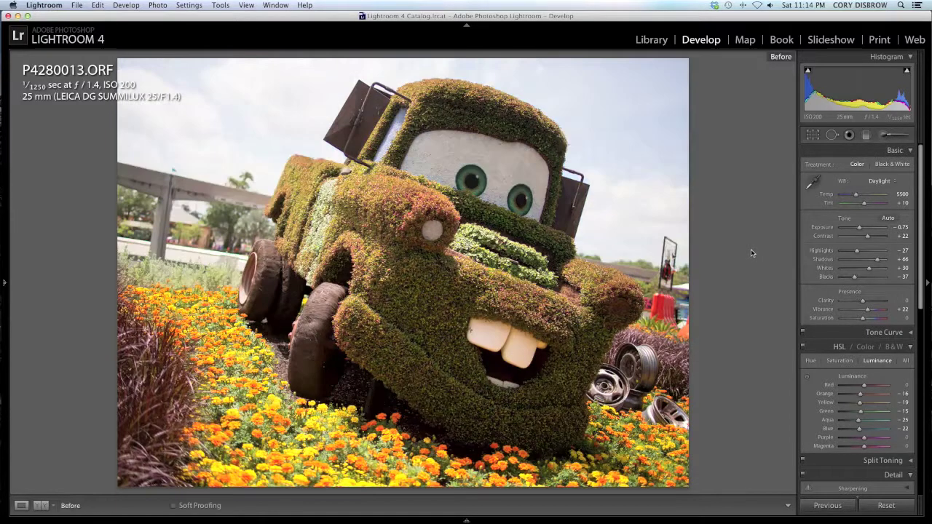
{"action": "key", "text": "backslash"}
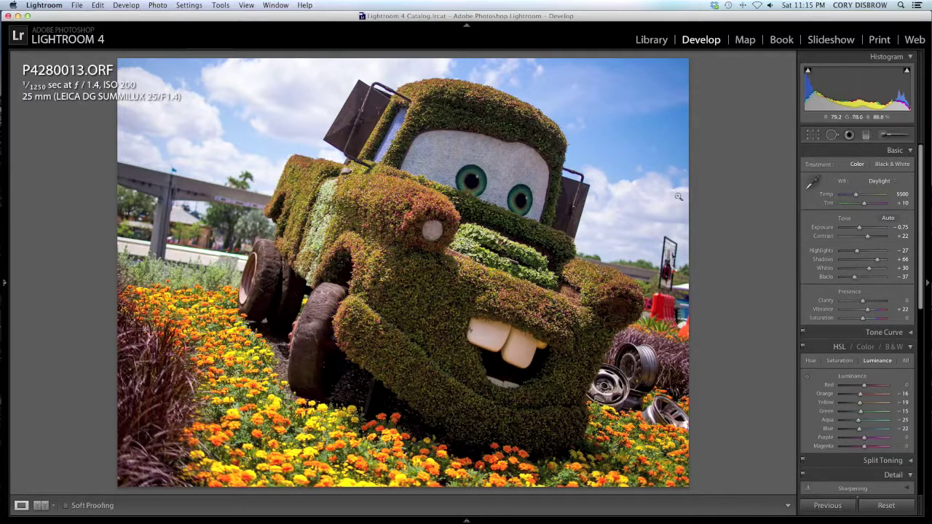
Step: Paint over the truck's white windshield around the eyes with the Adjustment Brush at an exposure of 0.56
{"action": "left_click", "coordinate": [884, 136]}
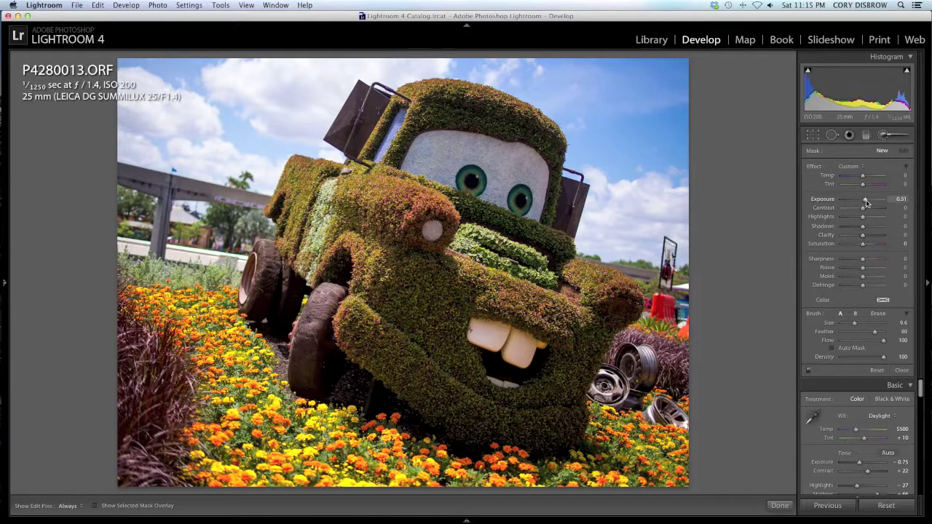
{"action": "left_click_drag", "start_coordinate": [865, 202], "coordinate": [864, 203]}
{"action": "key", "text": "h"}
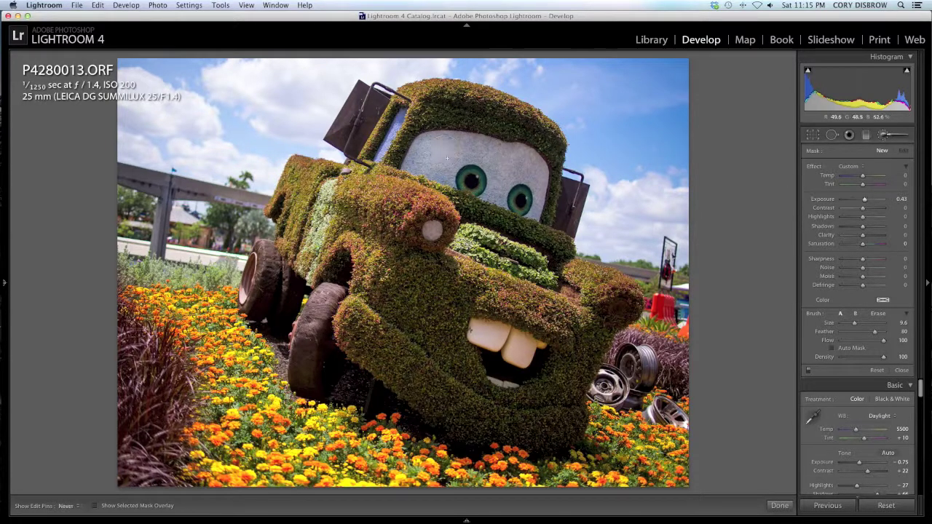
{"action": "mouse_move", "coordinate": [446, 175]}
{"action": "left_mouse_down"}
{"action": "mouse_move", "coordinate": [486, 182]}
{"action": "mouse_move", "coordinate": [521, 169]}
{"action": "mouse_move", "coordinate": [531, 198]}
{"action": "left_mouse_up"}
{"action": "mouse_move", "coordinate": [446, 135]}
{"action": "left_mouse_down"}
{"action": "mouse_move", "coordinate": [469, 131]}
{"action": "mouse_move", "coordinate": [496, 153]}
{"action": "mouse_move", "coordinate": [442, 147]}
{"action": "mouse_move", "coordinate": [518, 190]}
{"action": "mouse_move", "coordinate": [523, 204]}
{"action": "mouse_move", "coordinate": [525, 189]}
{"action": "mouse_move", "coordinate": [546, 205]}
{"action": "left_mouse_up"}
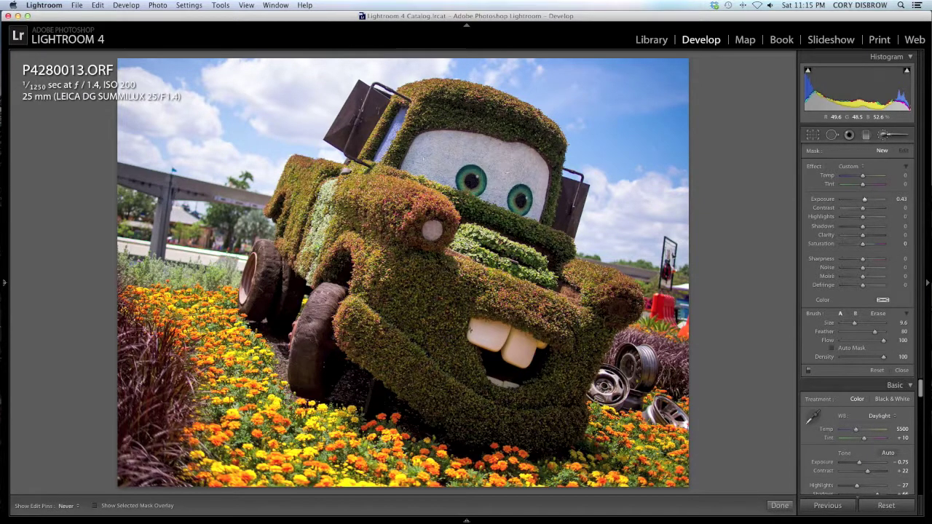
{"action": "mouse_move", "coordinate": [408, 146]}
{"action": "left_mouse_down"}
{"action": "mouse_move", "coordinate": [405, 133]}
{"action": "mouse_move", "coordinate": [386, 135]}
{"action": "left_mouse_up"}
{"action": "key", "text": "h"}
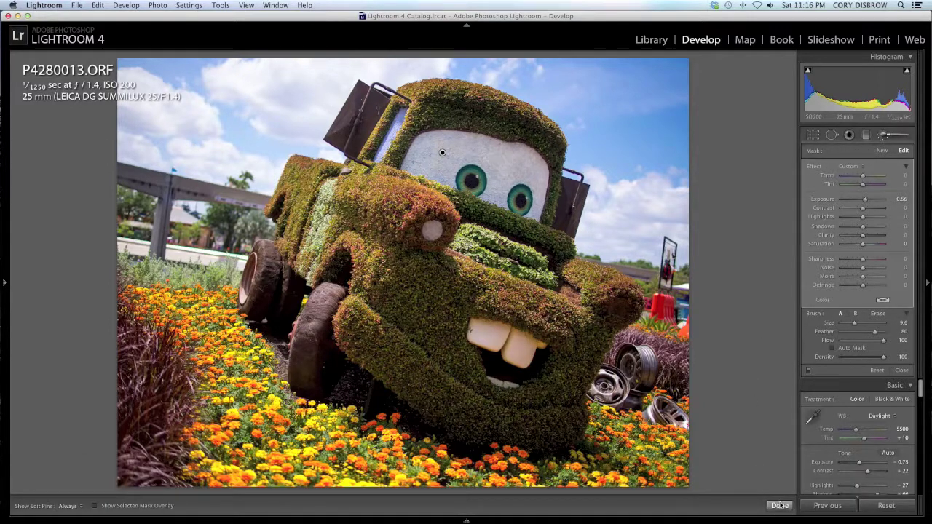
{"action": "left_click", "coordinate": [779, 506]}
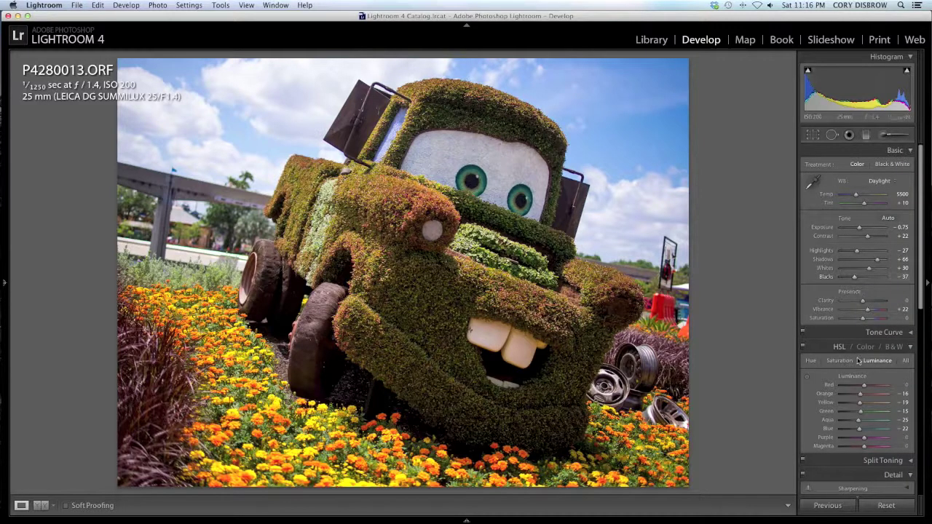
Step: Set the sharpening masking to 75 while previewing the edge mask
{"action": "scroll", "coordinate": [859, 364], "scroll_direction": "down", "scroll_amount": 4}
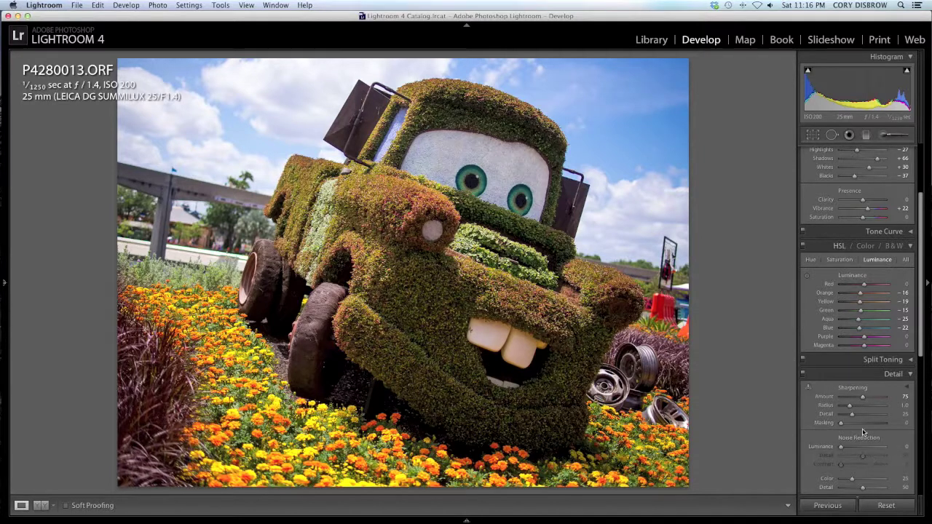
{"action": "key", "text": "alt"}
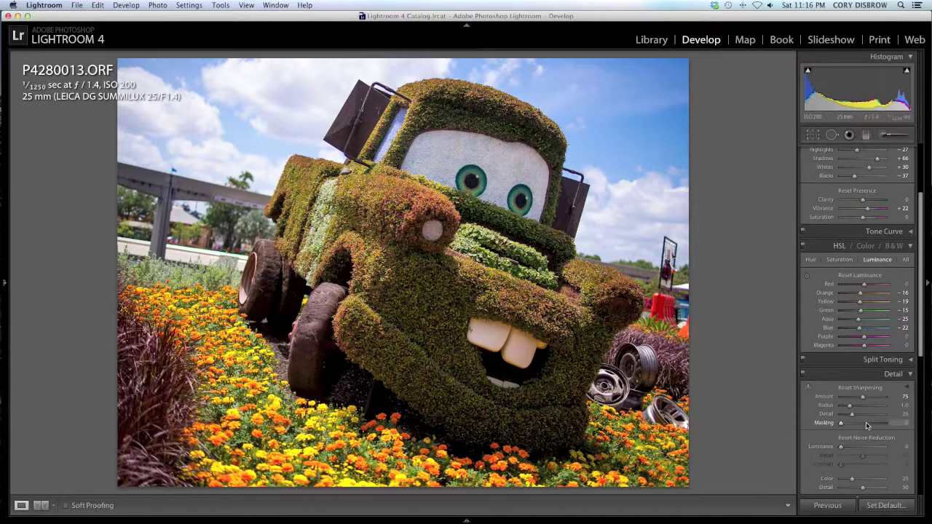
{"action": "left_click", "coordinate": [867, 423]}
{"action": "left_click_drag", "start_coordinate": [867, 425], "coordinate": [873, 427]}
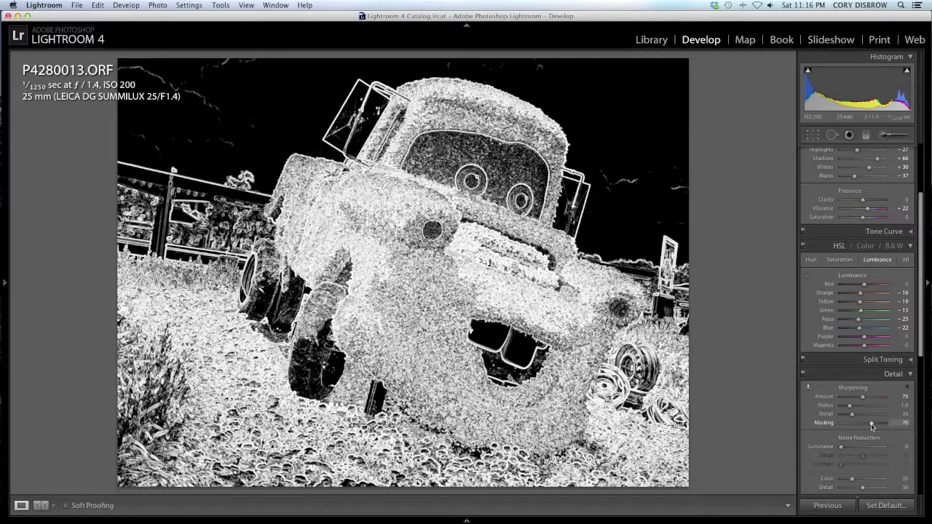
{"action": "left_click_drag", "start_coordinate": [873, 427], "coordinate": [875, 428]}
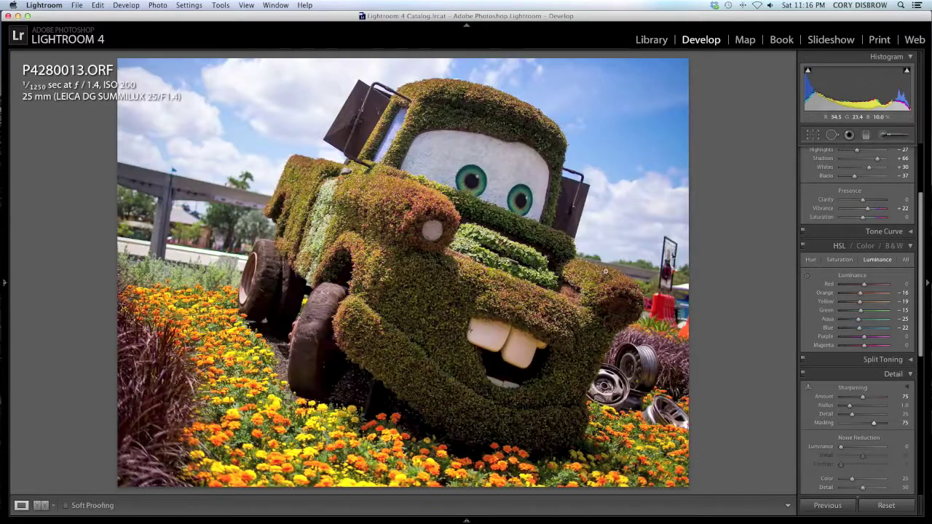
Step: Add a post-crop vignette with an amount of -15 and a midpoint of 70
{"action": "scroll", "coordinate": [868, 385], "scroll_direction": "down", "scroll_amount": 5}
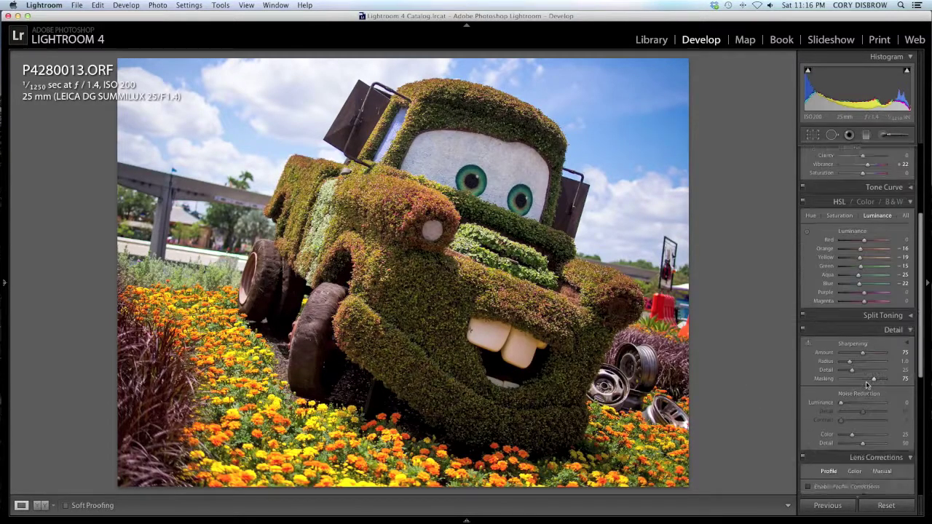
{"action": "scroll", "coordinate": [867, 385], "scroll_direction": "down", "scroll_amount": 2}
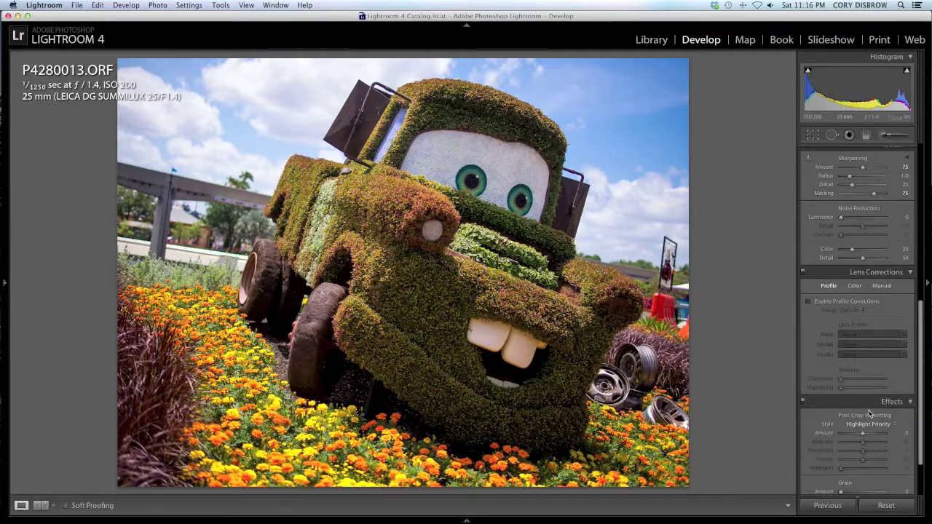
{"action": "left_click_drag", "start_coordinate": [864, 436], "coordinate": [862, 435]}
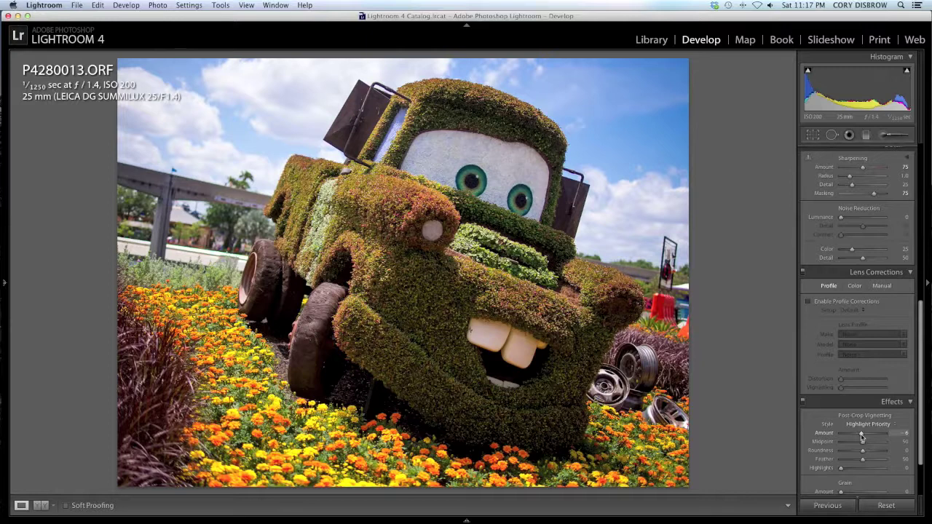
{"action": "left_click_drag", "start_coordinate": [862, 436], "coordinate": [872, 446]}
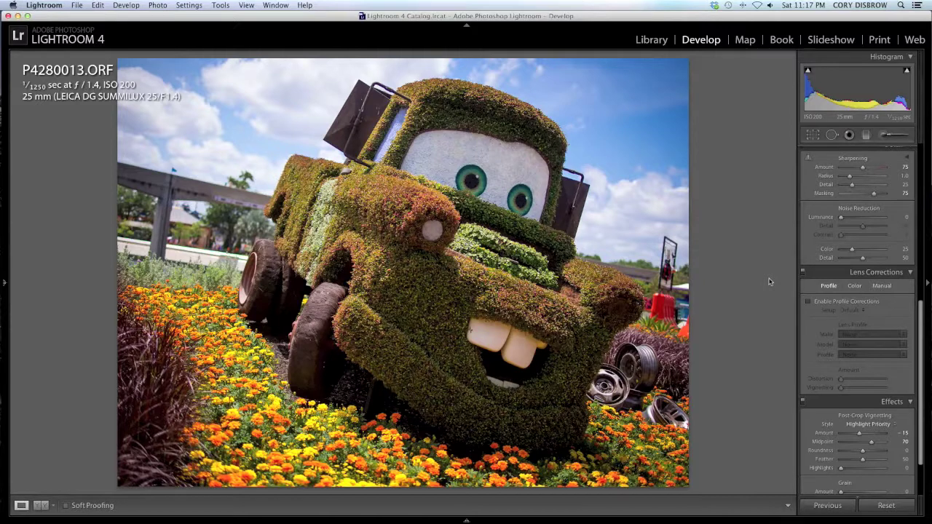
Step: Compare the edited photo with the original, full-size and side by side, and return to the single-photo view
{"action": "key", "text": "backslash"}
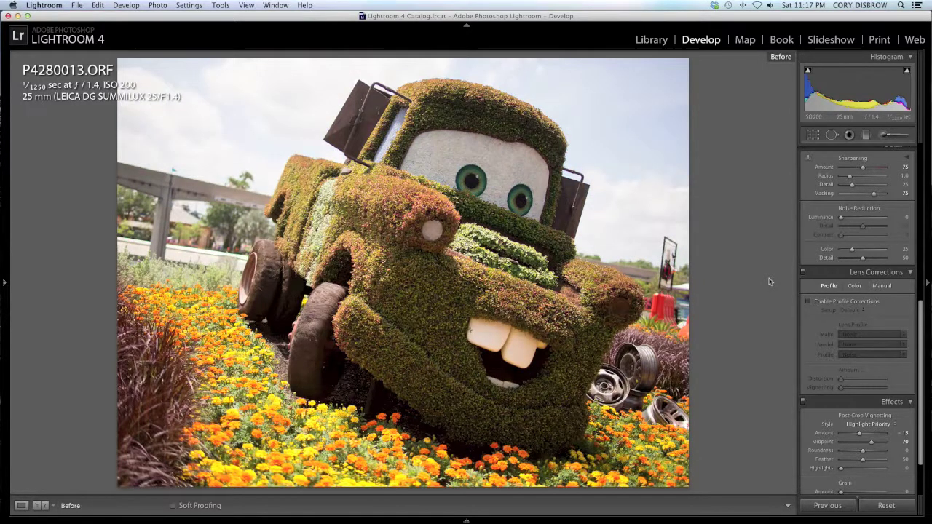
{"action": "key", "text": "backslash"}
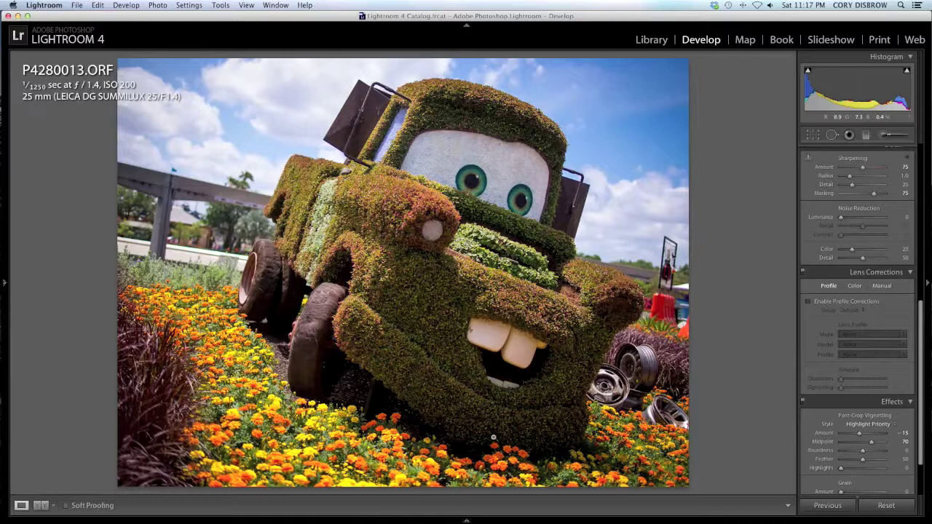
{"action": "mouse_move", "coordinate": [109, 518]}
{"action": "left_click", "coordinate": [43, 505]}
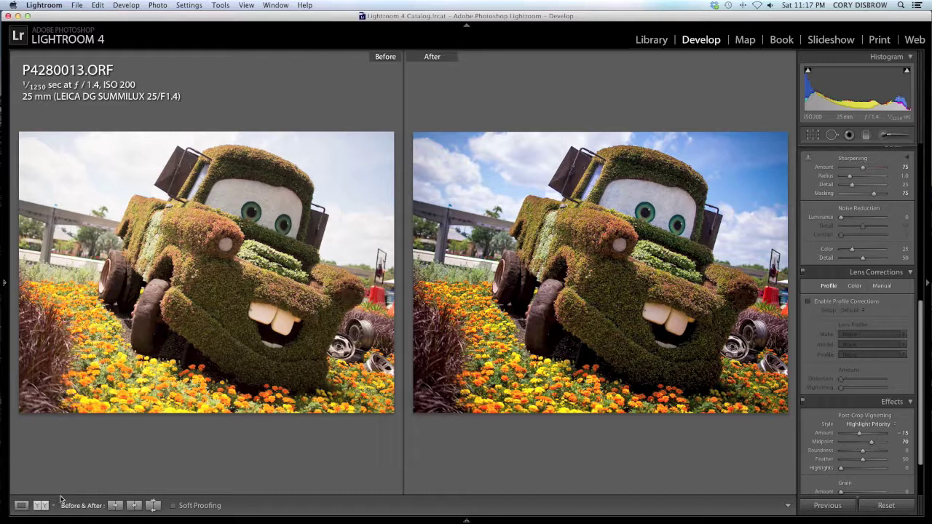
{"action": "left_click", "coordinate": [24, 506]}
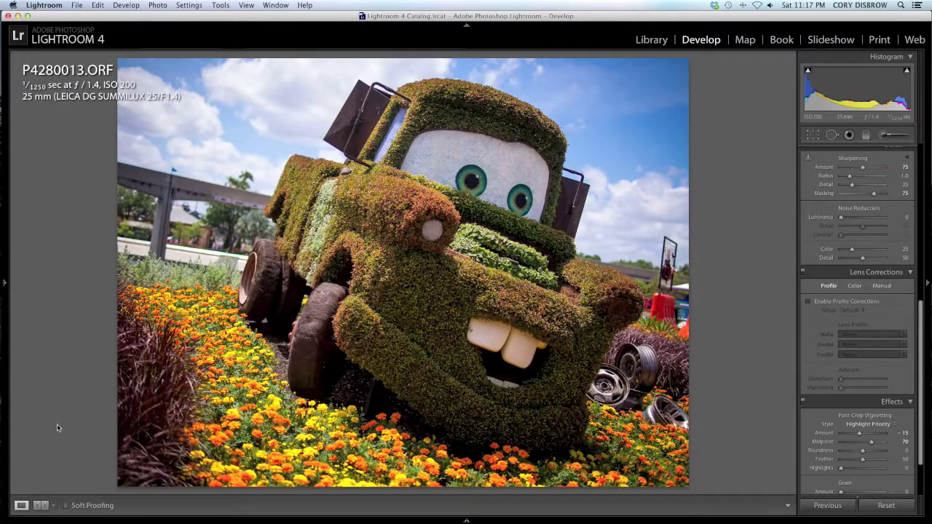